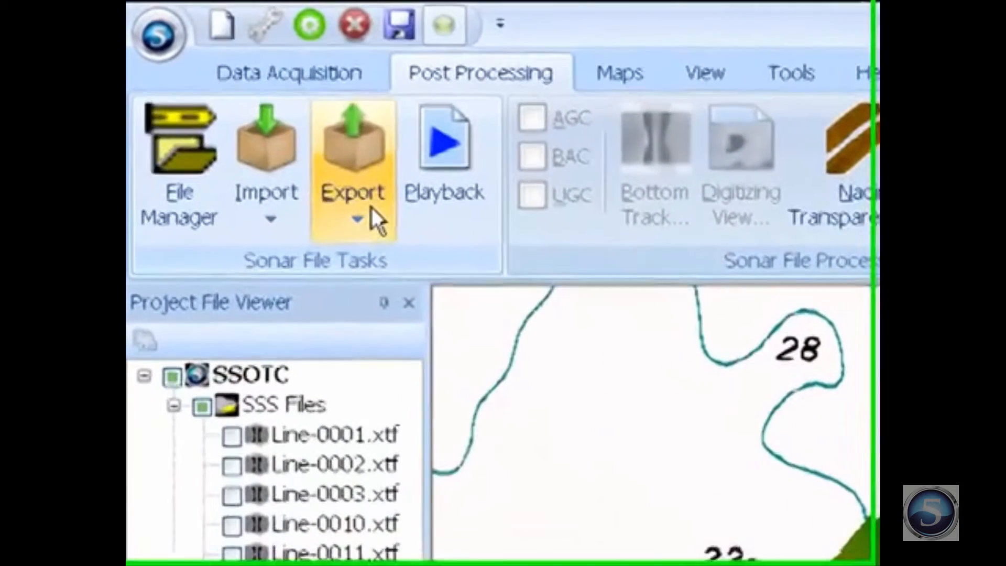
Start exporting the sonar project with Save Project as Website
{"action": "left_click", "coordinate": [374, 207]}
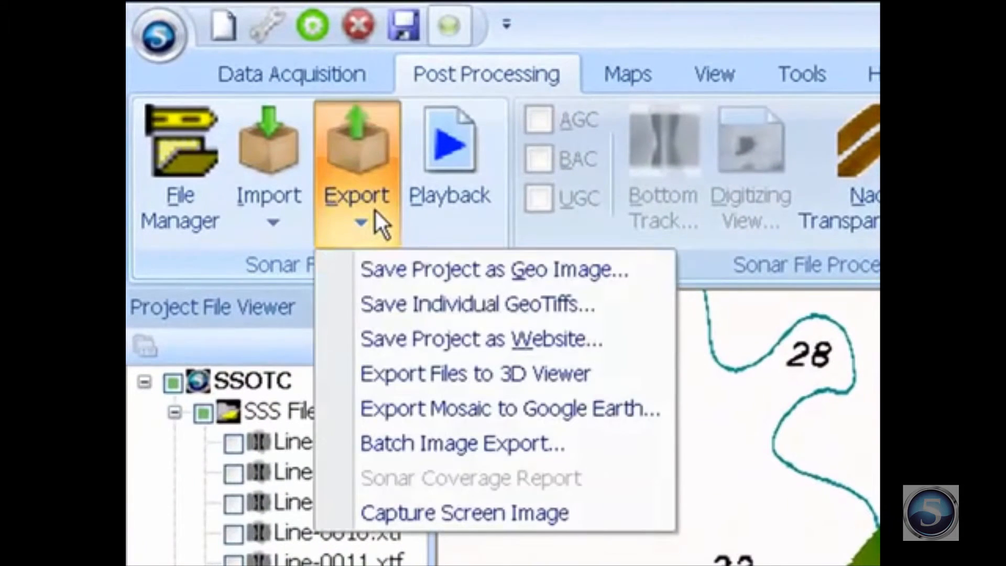
{"action": "left_click", "coordinate": [411, 344]}
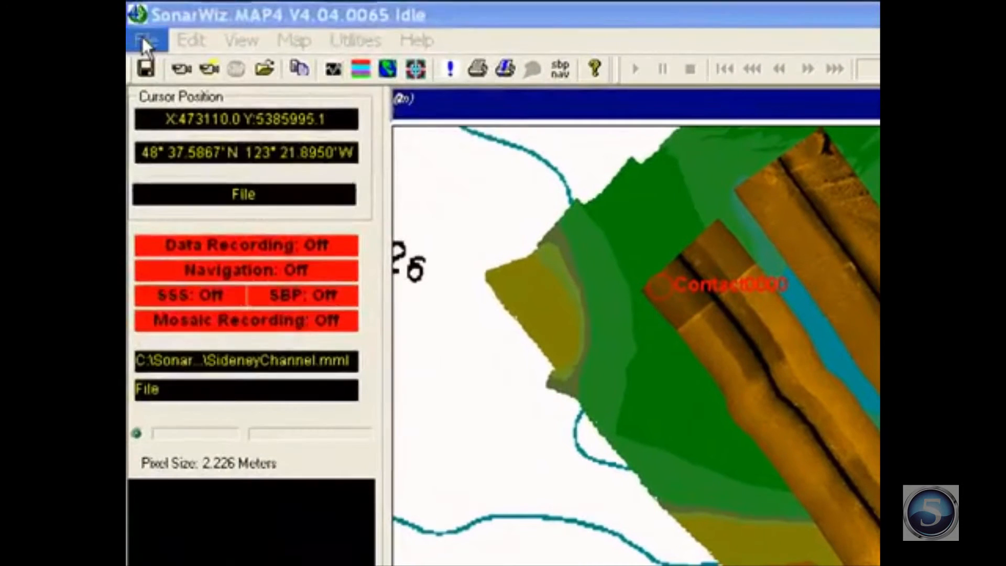
{"action": "left_click", "coordinate": [138, 24]}
{"action": "mouse_move", "coordinate": [218, 320]}
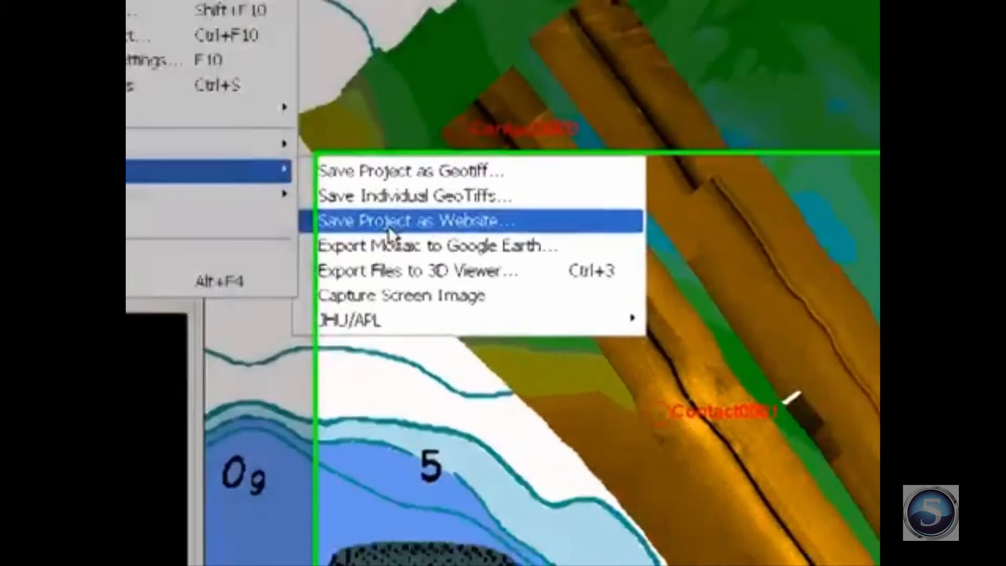
{"action": "left_click", "coordinate": [555, 383]}
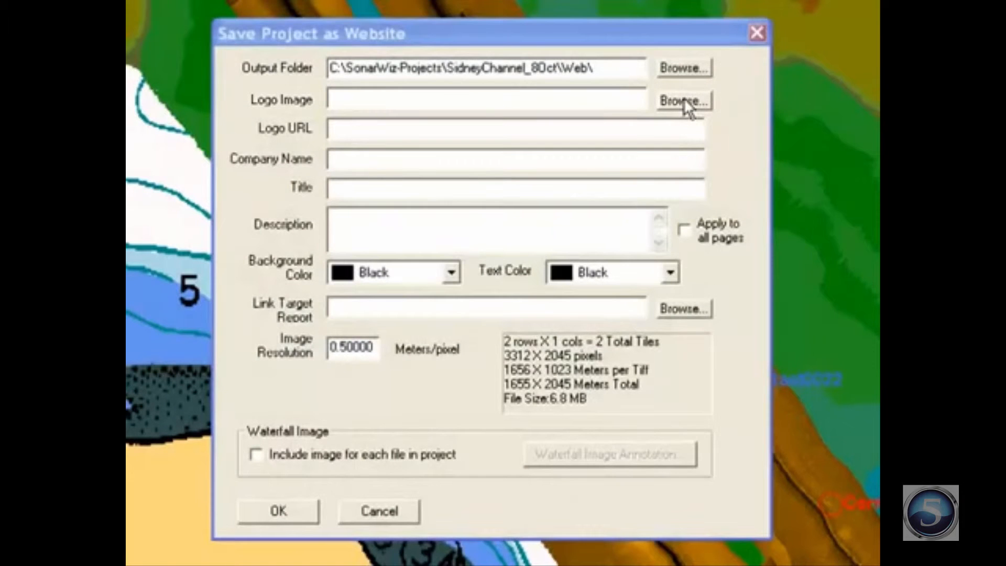
Set the website's logo image to the CTI logo file stored in the personal subfolder of My Documents
{"action": "left_click", "coordinate": [683, 99]}
{"action": "left_click", "coordinate": [564, 109]}
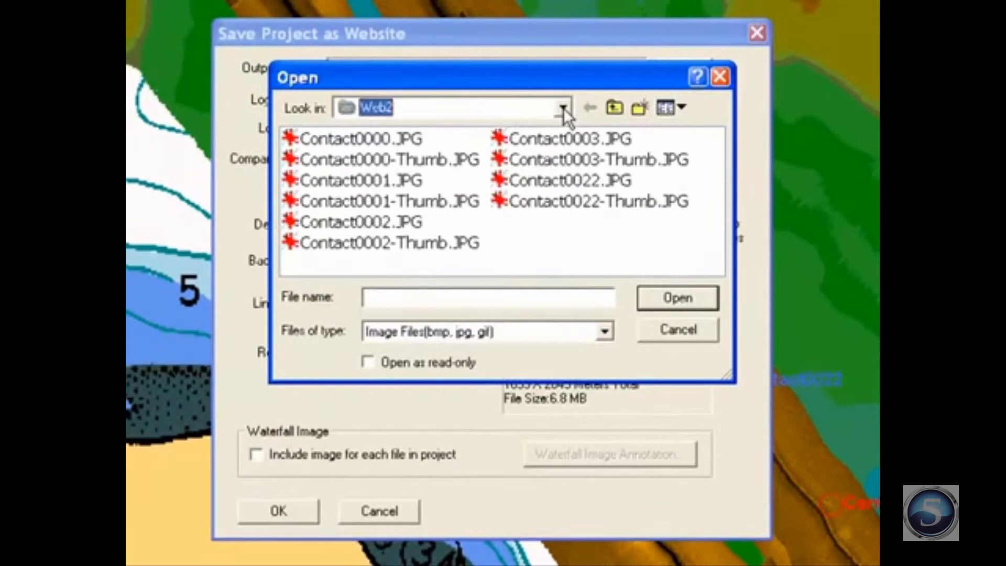
{"action": "left_click", "coordinate": [565, 112]}
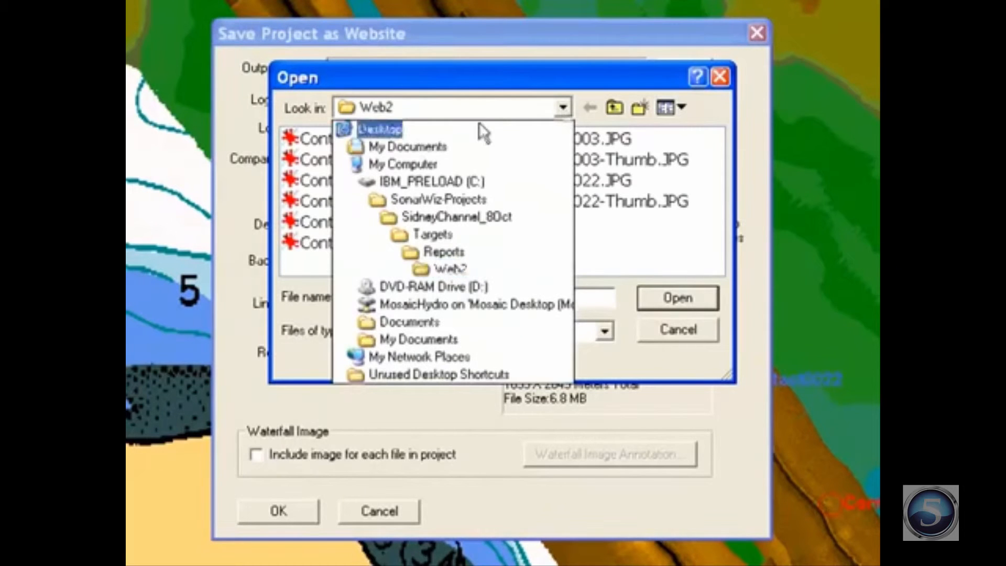
{"action": "left_click", "coordinate": [427, 148]}
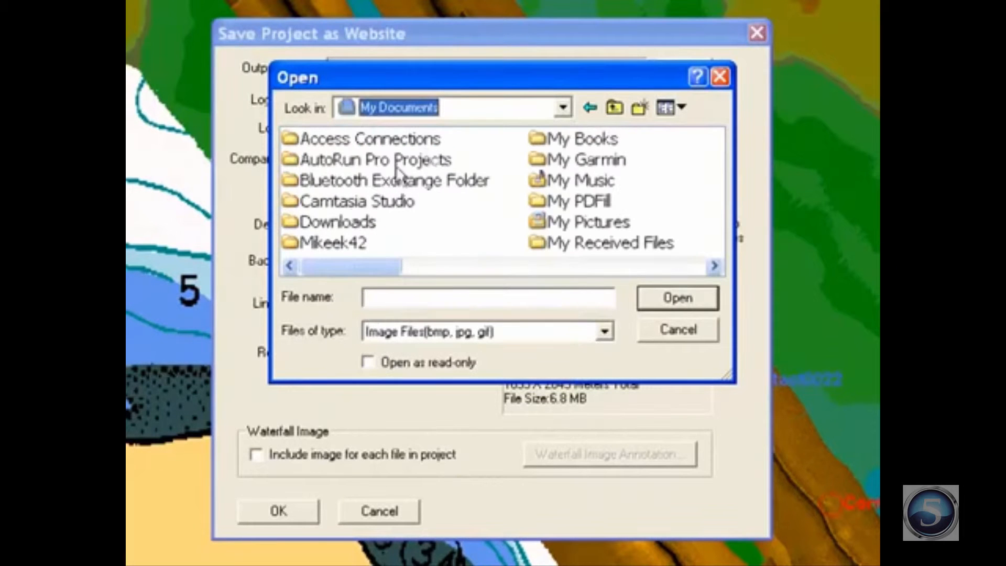
{"action": "double_click", "coordinate": [335, 243]}
{"action": "left_click_drag", "start_coordinate": [356, 266], "coordinate": [530, 273]}
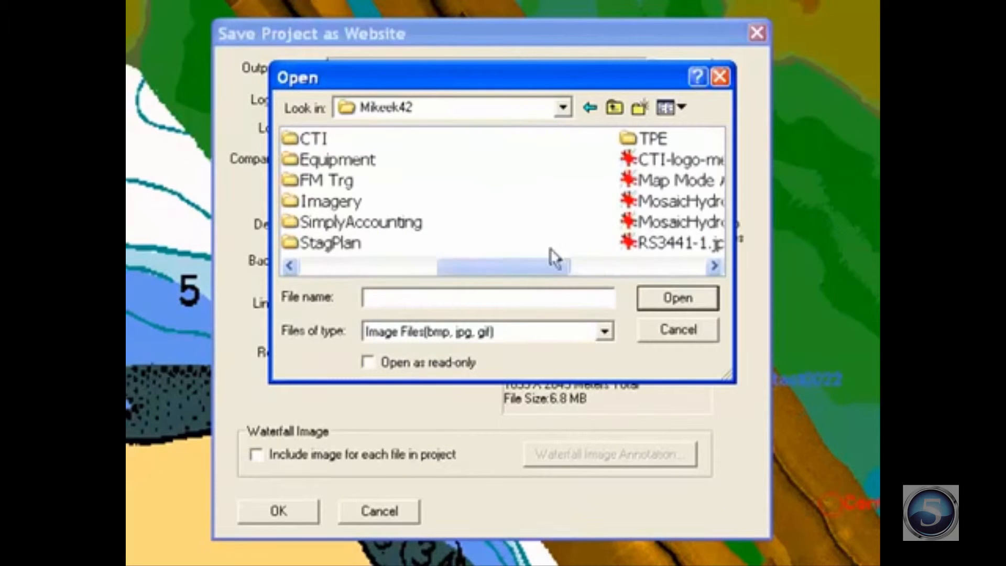
{"action": "double_click", "coordinate": [672, 160]}
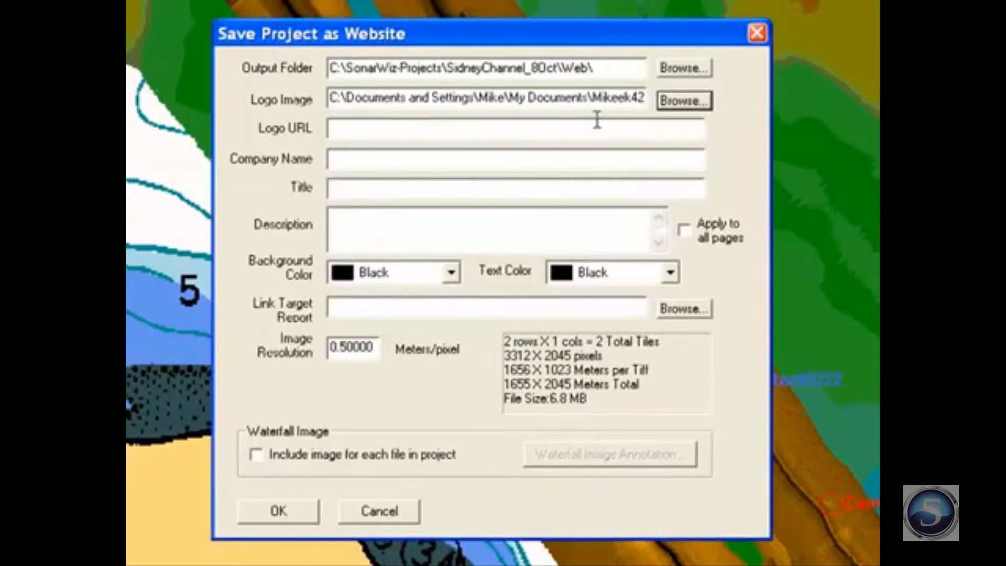
{"action": "left_click", "coordinate": [388, 129]}
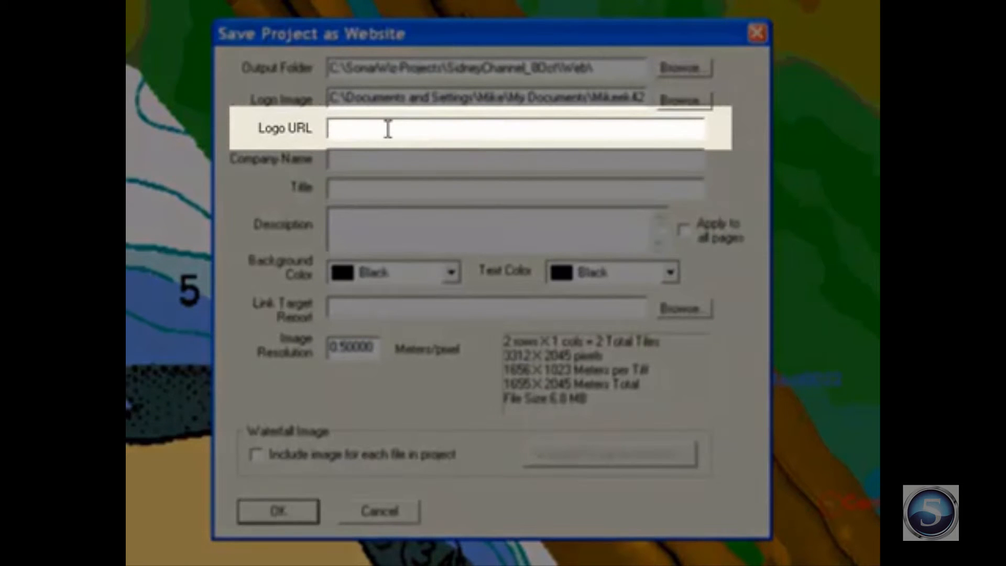
{"action": "type", "text": "http://www.chesapeaketech.com"}
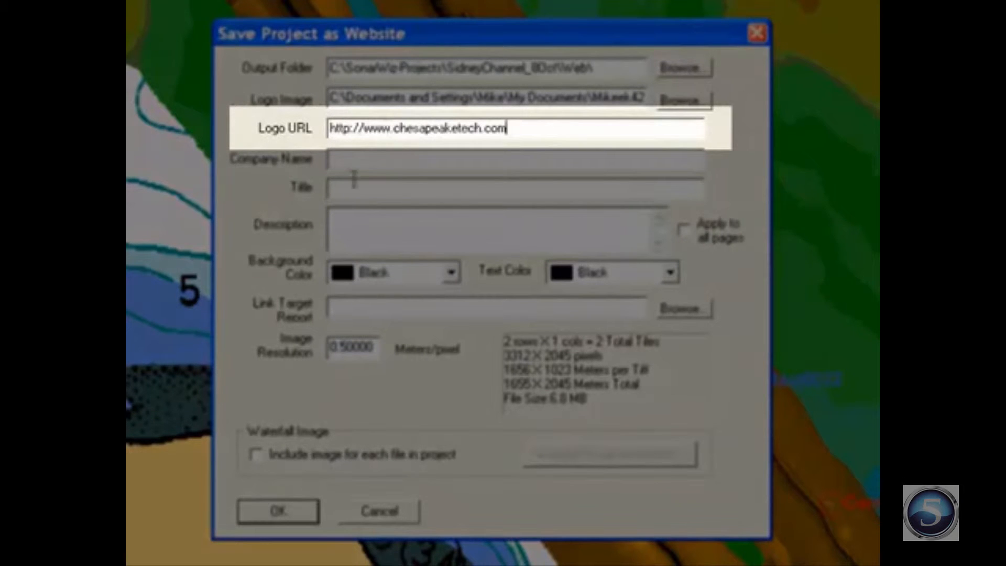
{"action": "left_click", "coordinate": [360, 162]}
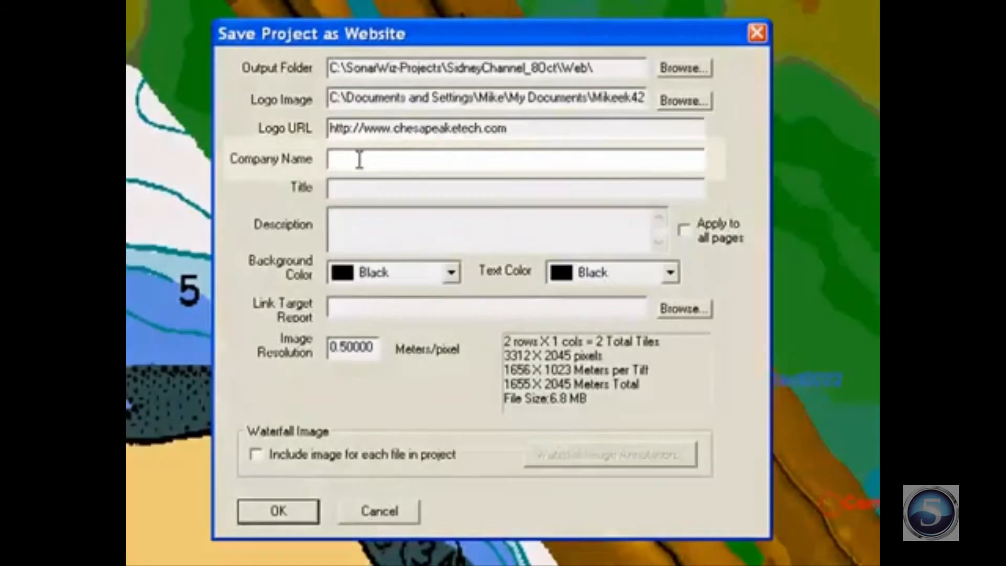
{"action": "type", "text": "CTI"}
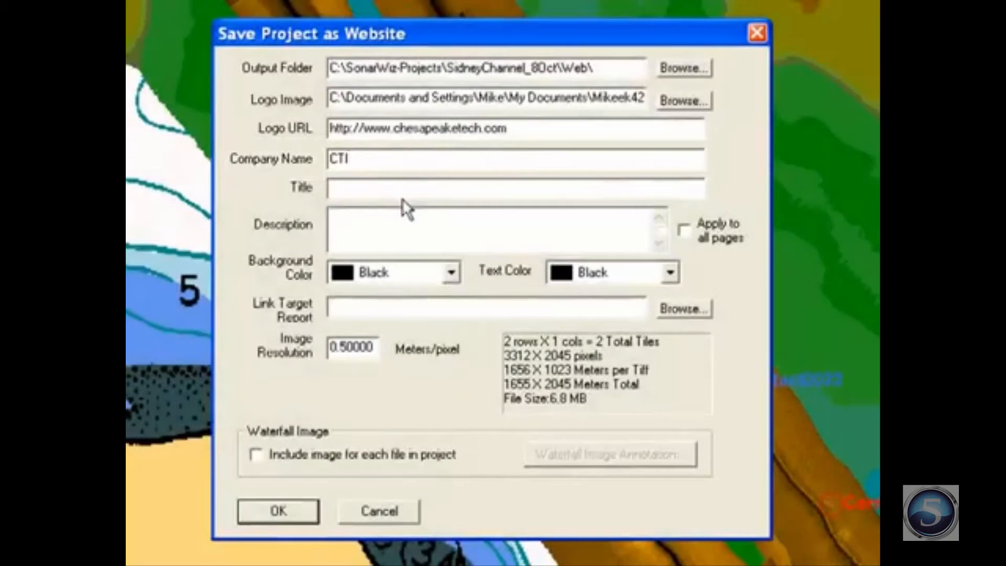
Enter "Sidney Training" as the website title and "Training" as its description
{"action": "left_click", "coordinate": [403, 190]}
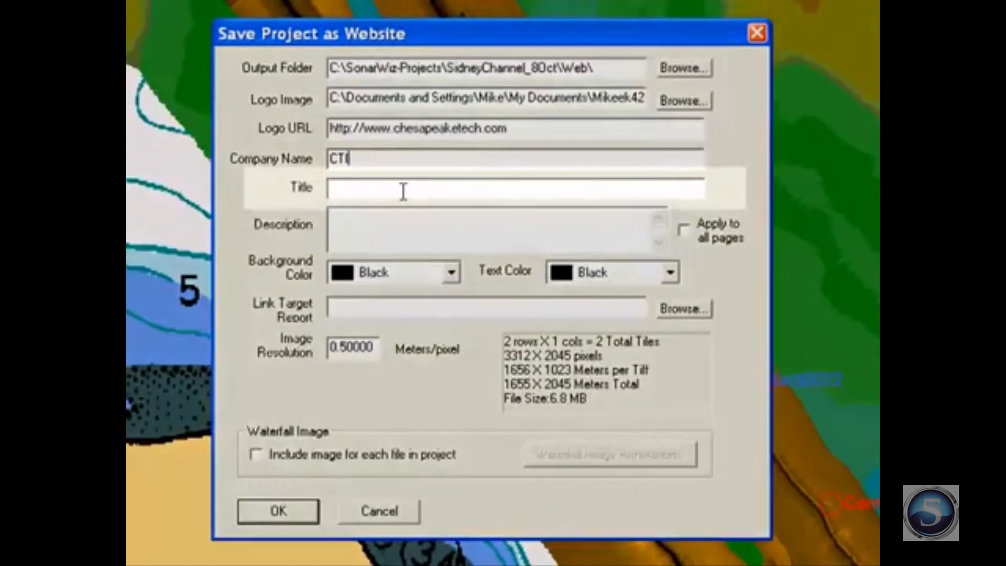
{"action": "type", "text": "Si"}
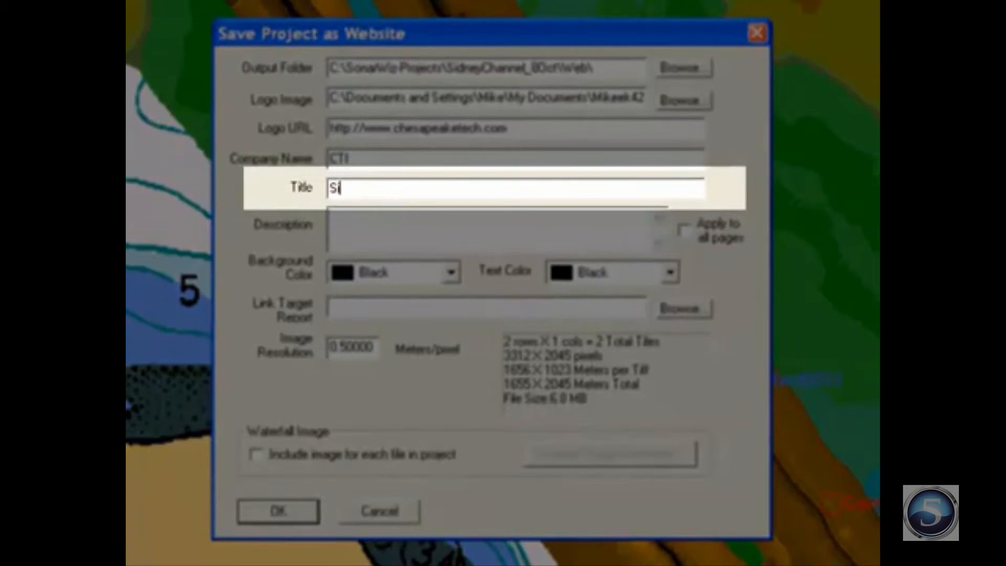
{"action": "type", "text": "dney Training"}
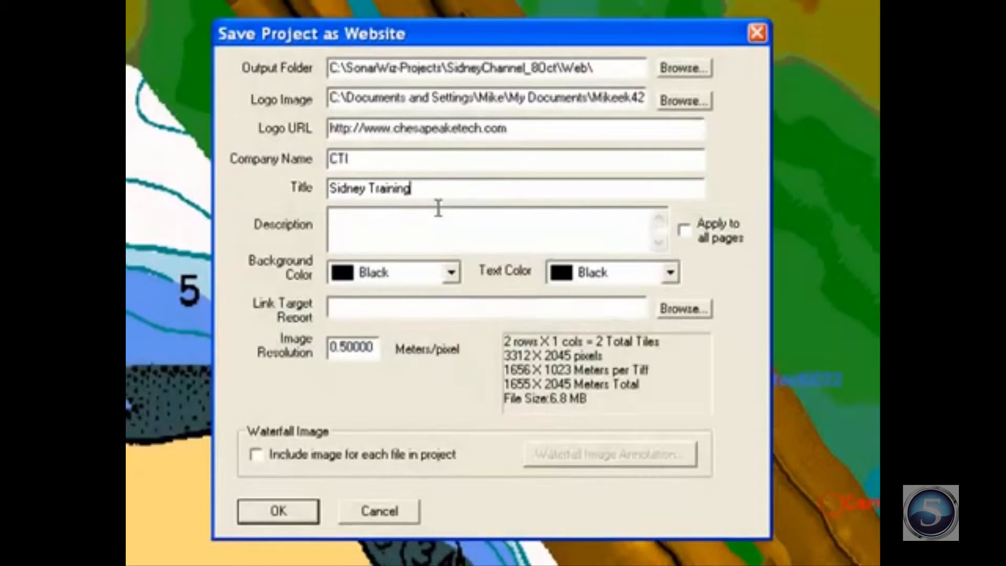
{"action": "left_click", "coordinate": [377, 229]}
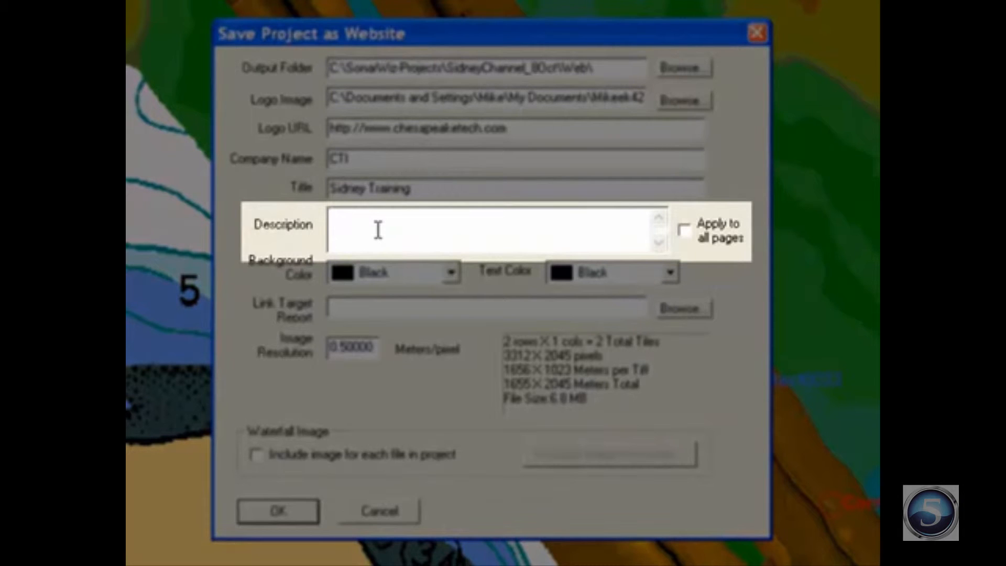
{"action": "type", "text": "Training"}
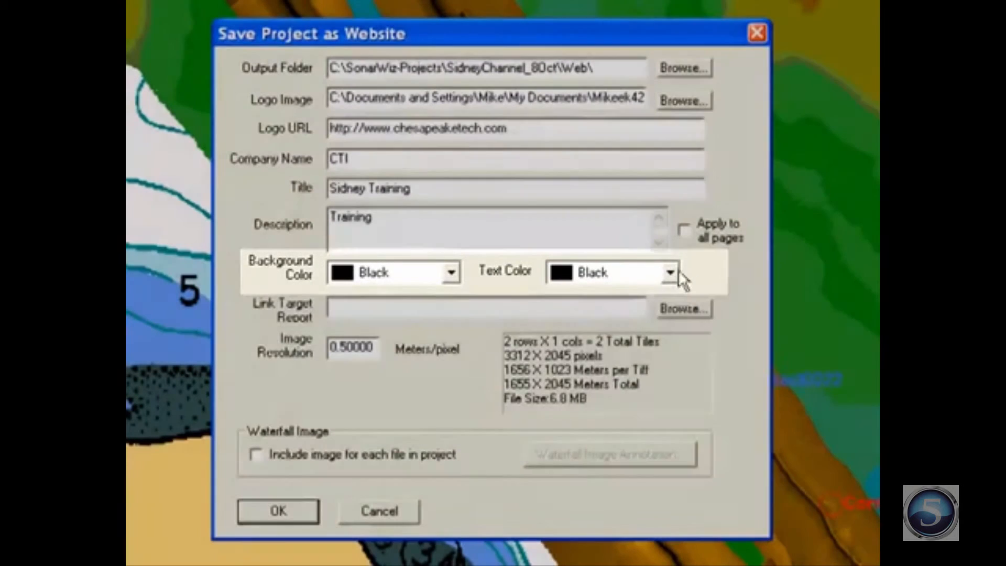
Set the website's text color to Yellow
{"action": "left_click", "coordinate": [679, 272]}
{"action": "left_click_drag", "start_coordinate": [678, 312], "coordinate": [675, 394]}
{"action": "left_click", "coordinate": [598, 367]}
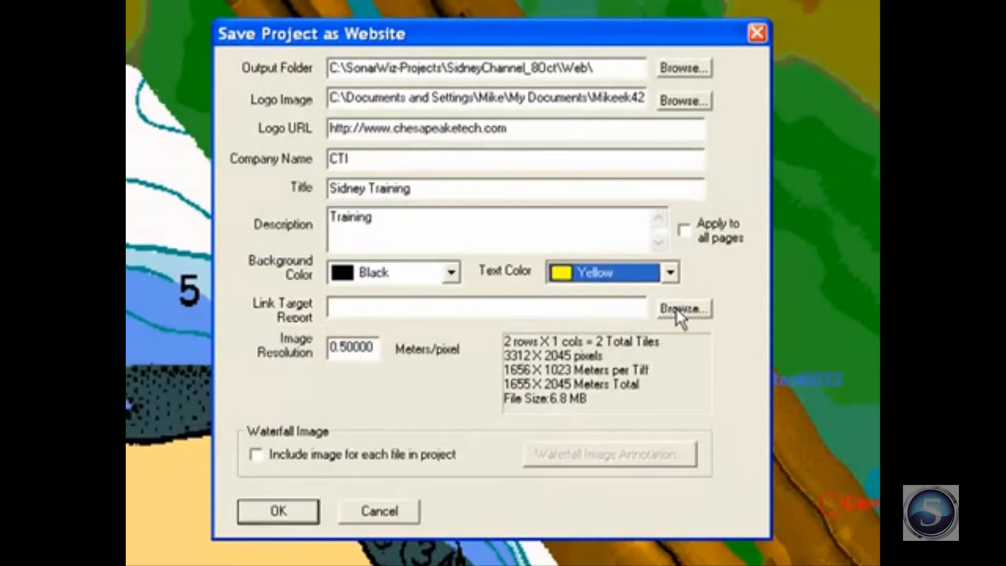
Browse for the linked target report in the C:\SonarWiz-Projects\SidneyChannel_8Oct project folder
{"action": "left_click", "coordinate": [677, 311]}
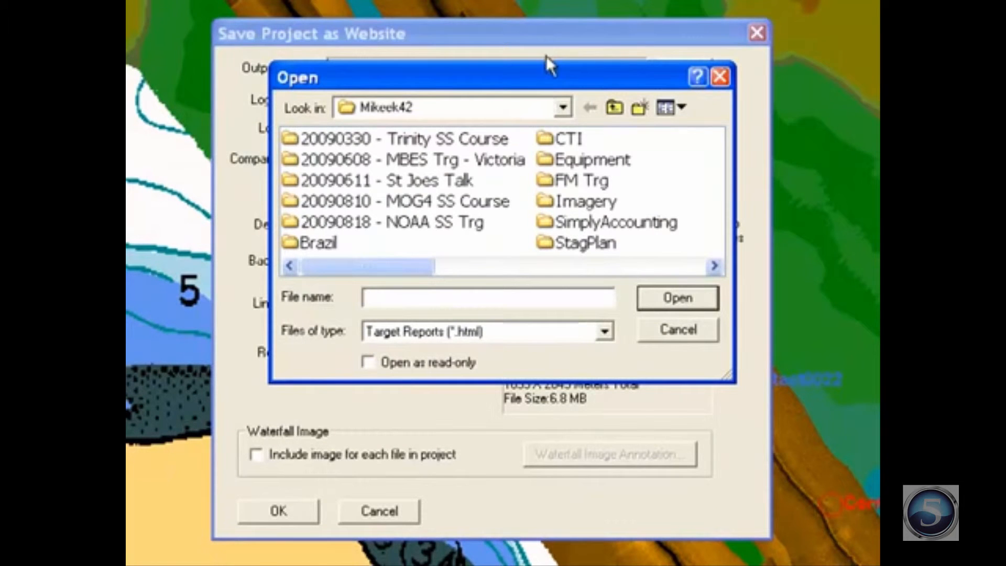
{"action": "left_click", "coordinate": [563, 107]}
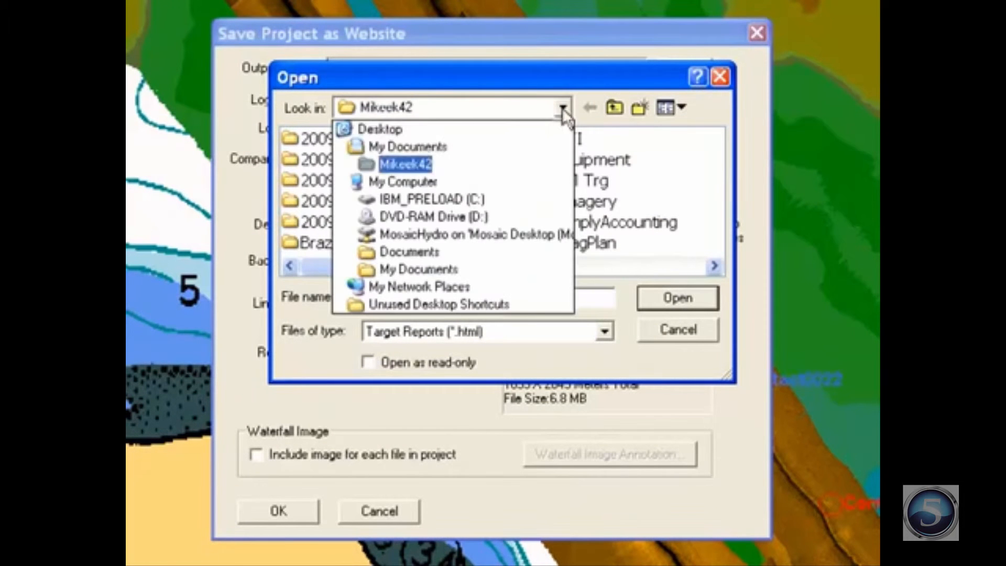
{"action": "left_click", "coordinate": [442, 199]}
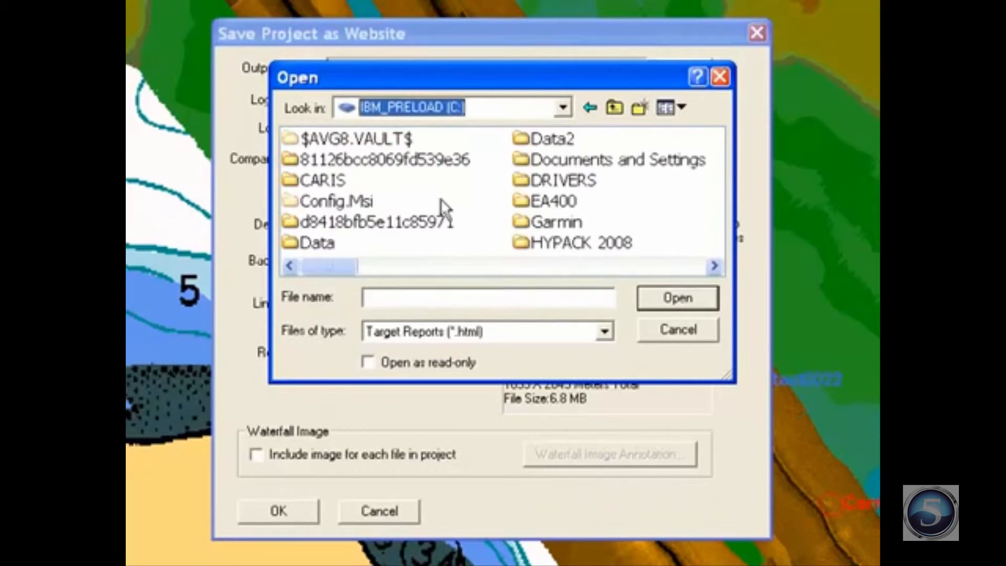
{"action": "left_click_drag", "start_coordinate": [321, 264], "coordinate": [570, 280]}
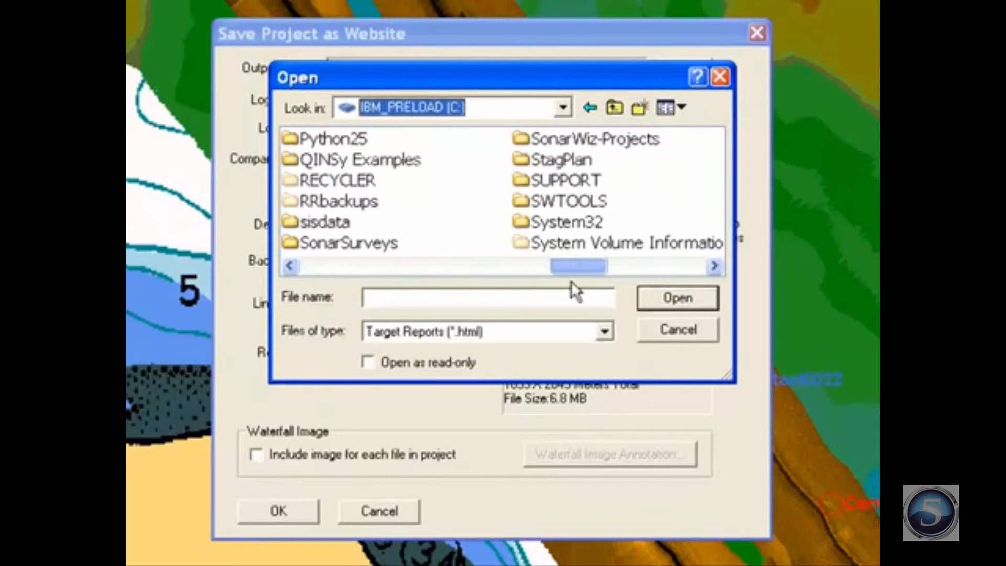
{"action": "double_click", "coordinate": [582, 143]}
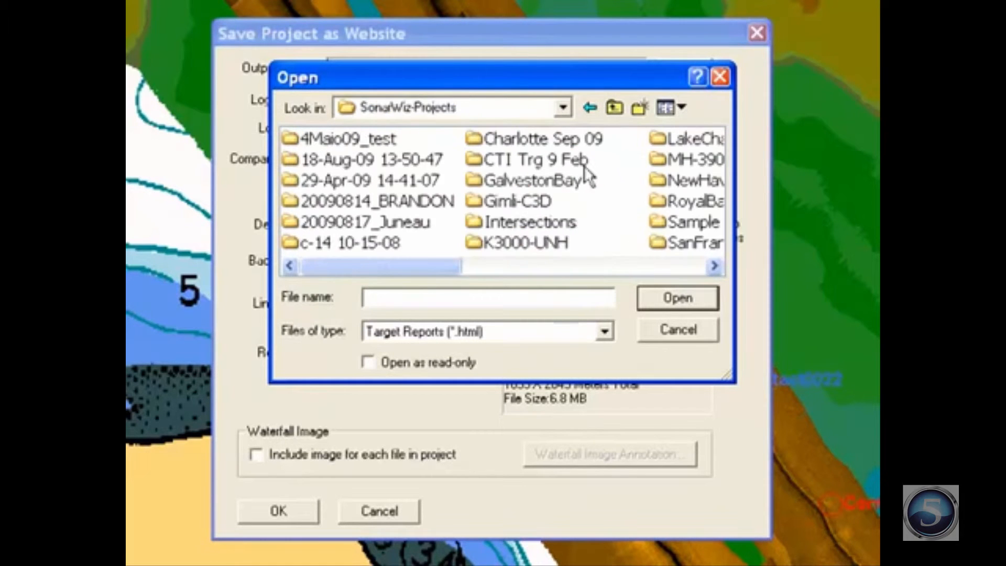
{"action": "left_click", "coordinate": [655, 267]}
{"action": "left_click", "coordinate": [655, 266]}
{"action": "left_click", "coordinate": [551, 162]}
{"action": "left_click", "coordinate": [552, 167]}
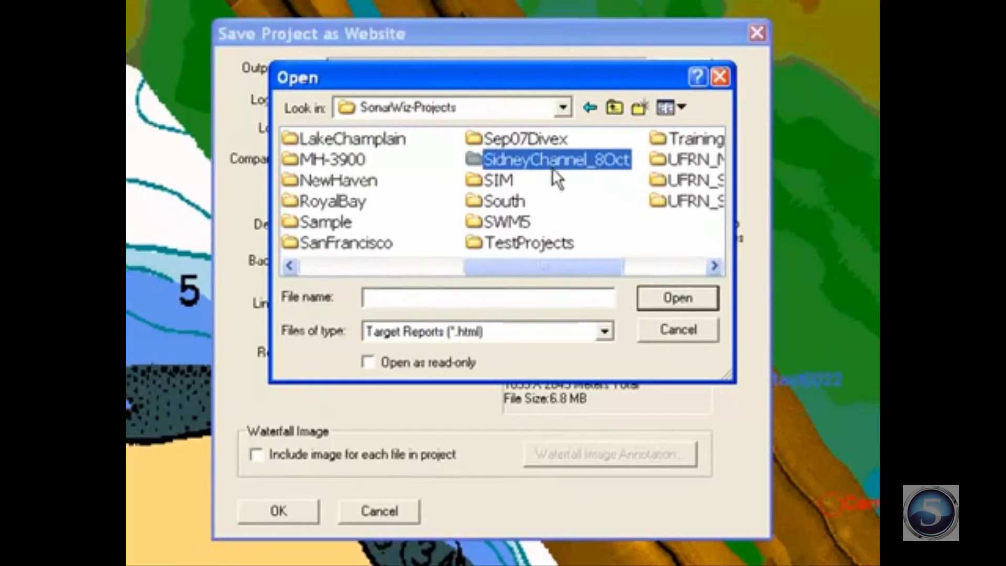
{"action": "double_click", "coordinate": [475, 161]}
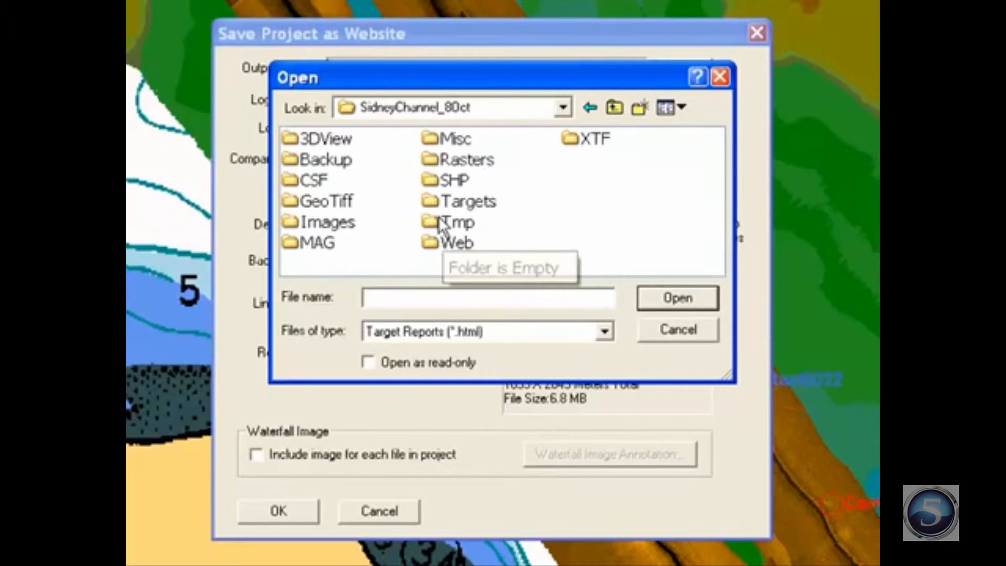
Link the target report Web2.html from the project's Targets\Reports\Web2 folder
{"action": "double_click", "coordinate": [437, 202]}
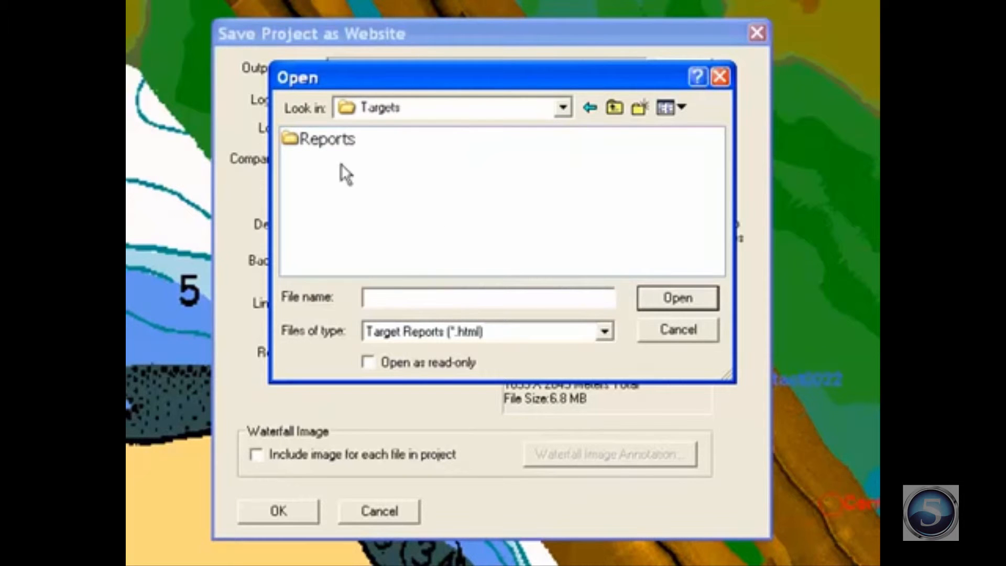
{"action": "double_click", "coordinate": [316, 140]}
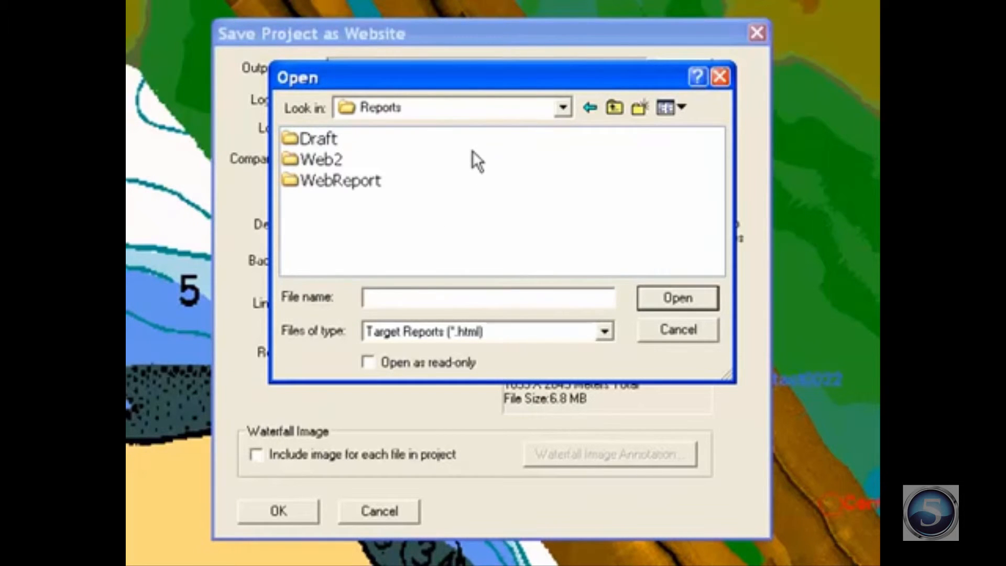
{"action": "double_click", "coordinate": [310, 159]}
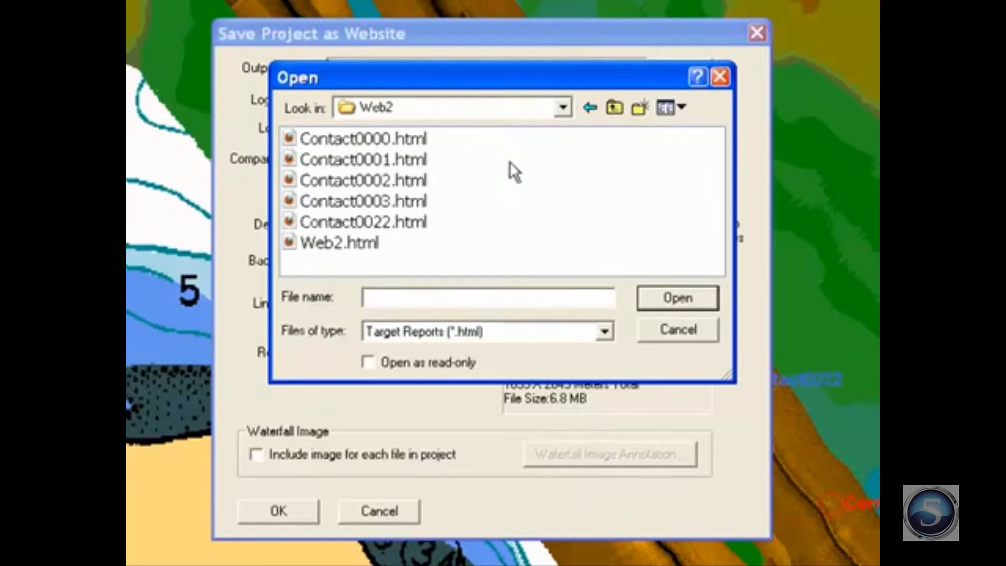
{"action": "left_click", "coordinate": [341, 244]}
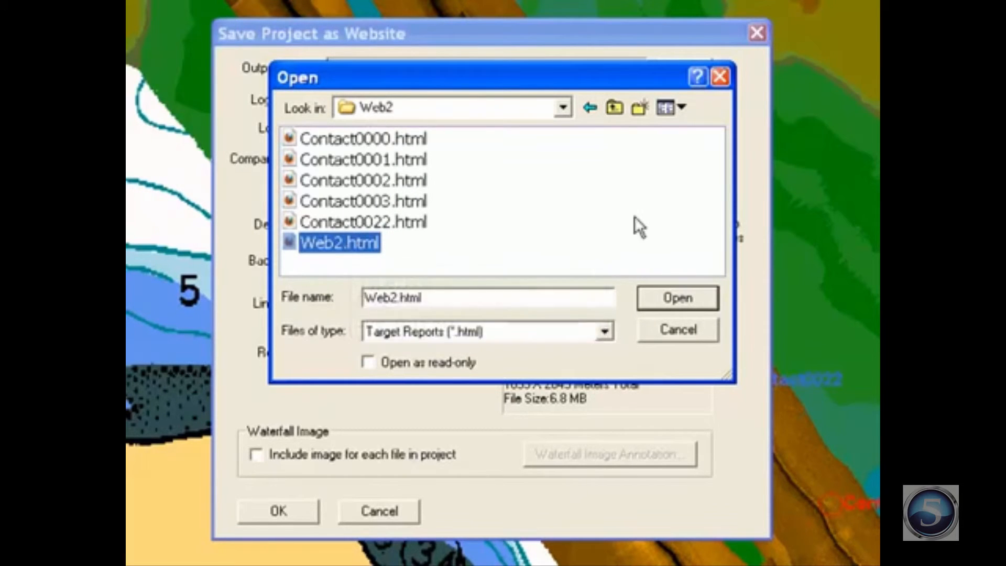
{"action": "left_click", "coordinate": [674, 298]}
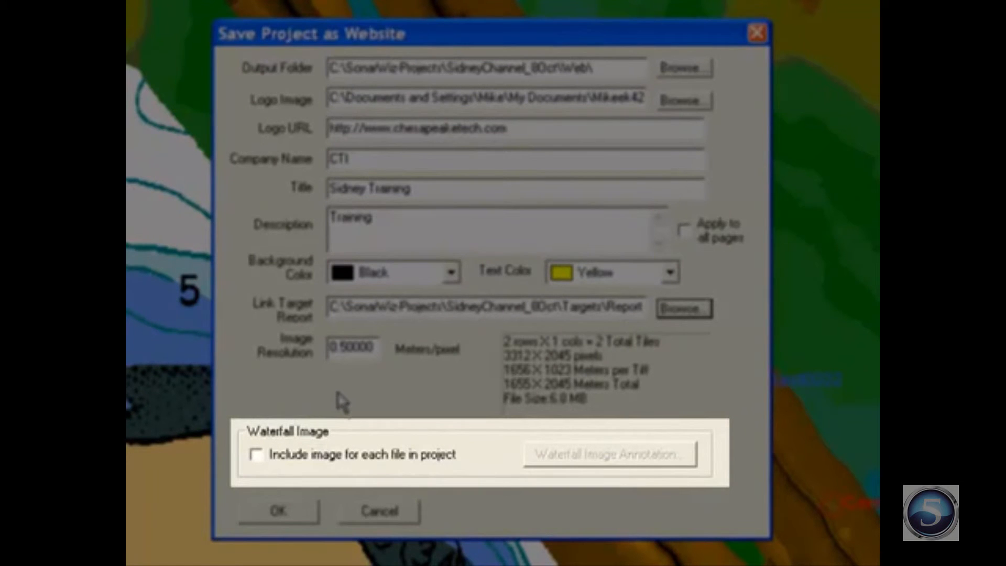
Include a waterfall image for each project file with the existing annotation options, and run the website export
{"action": "left_click", "coordinate": [260, 455]}
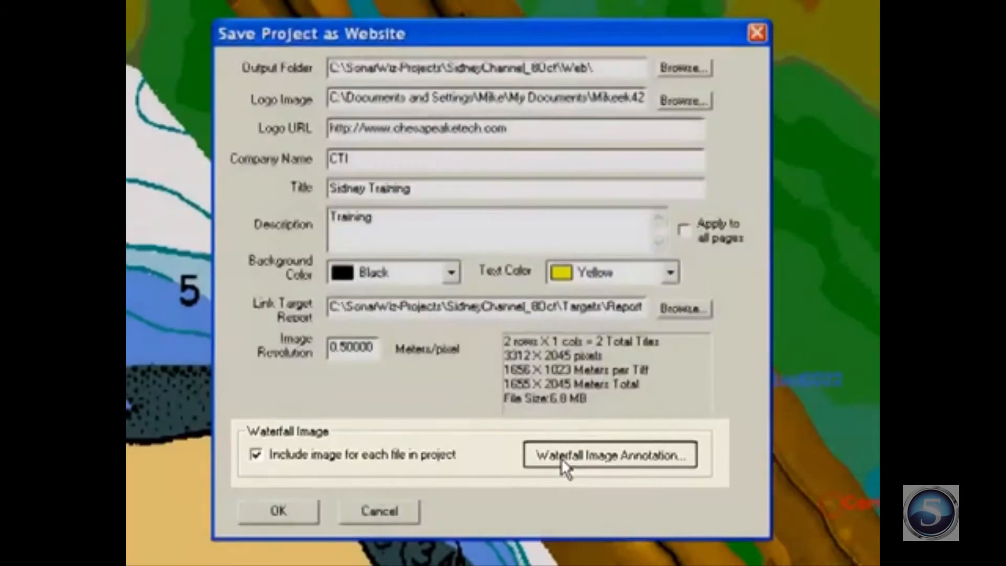
{"action": "left_click", "coordinate": [561, 458]}
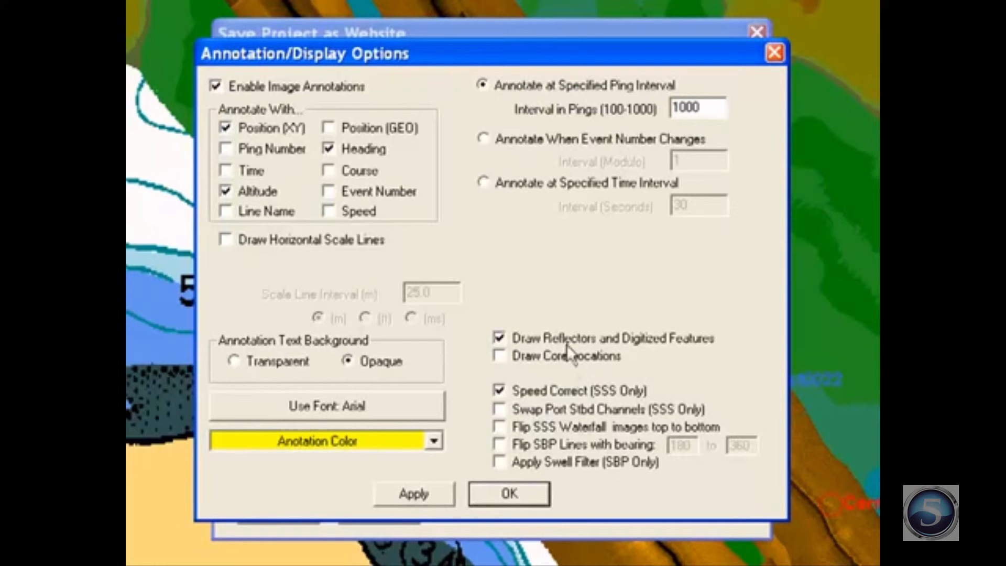
{"action": "left_click", "coordinate": [510, 500]}
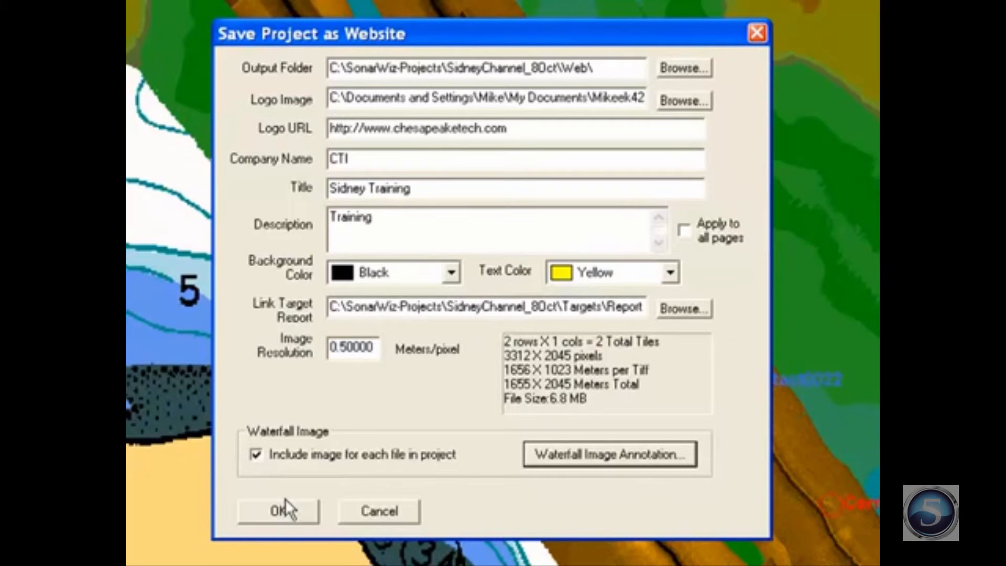
{"action": "left_click", "coordinate": [278, 517]}
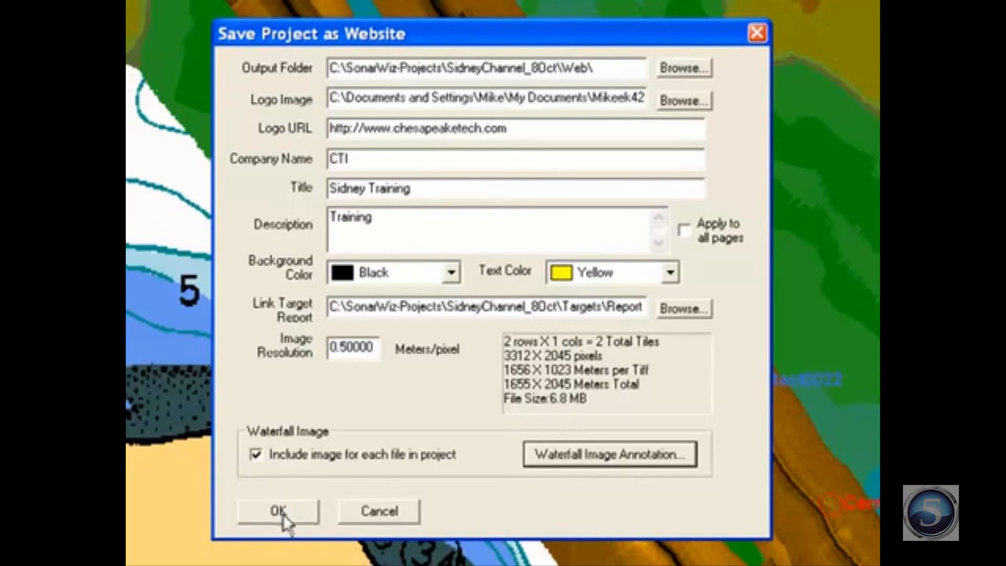